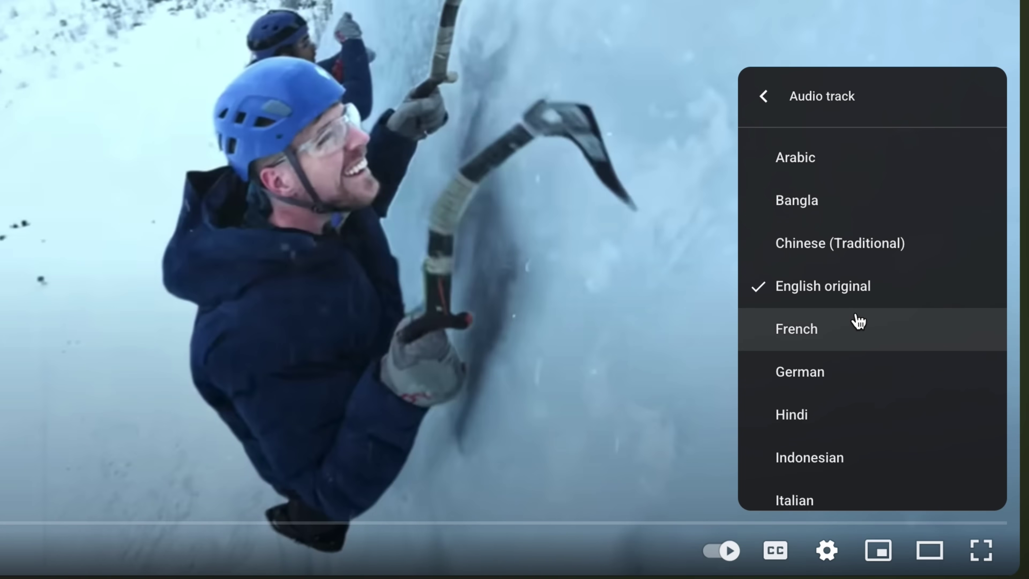
pyautogui.scroll(-10, 859, 320)
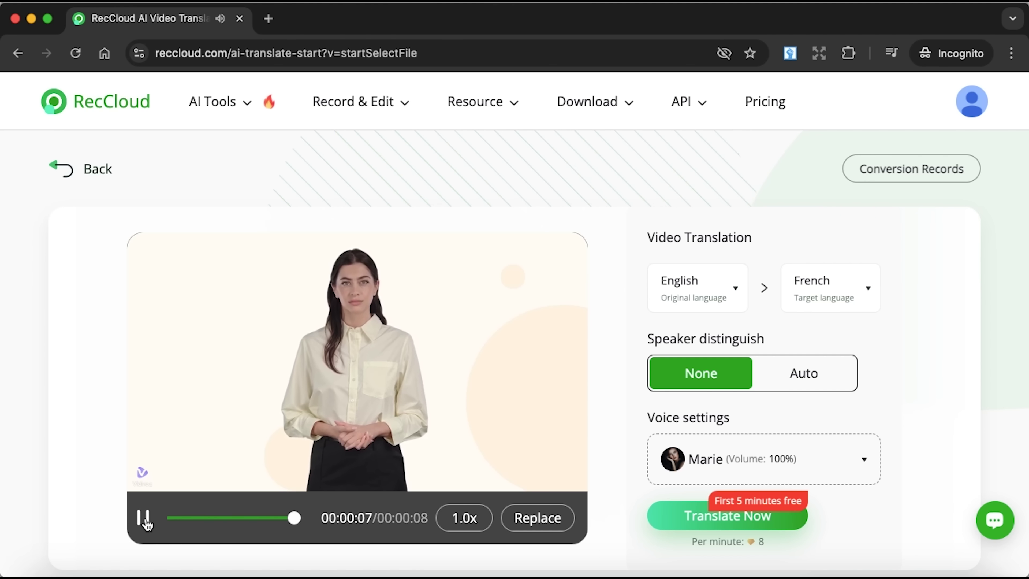
pyautogui.click(695, 519)
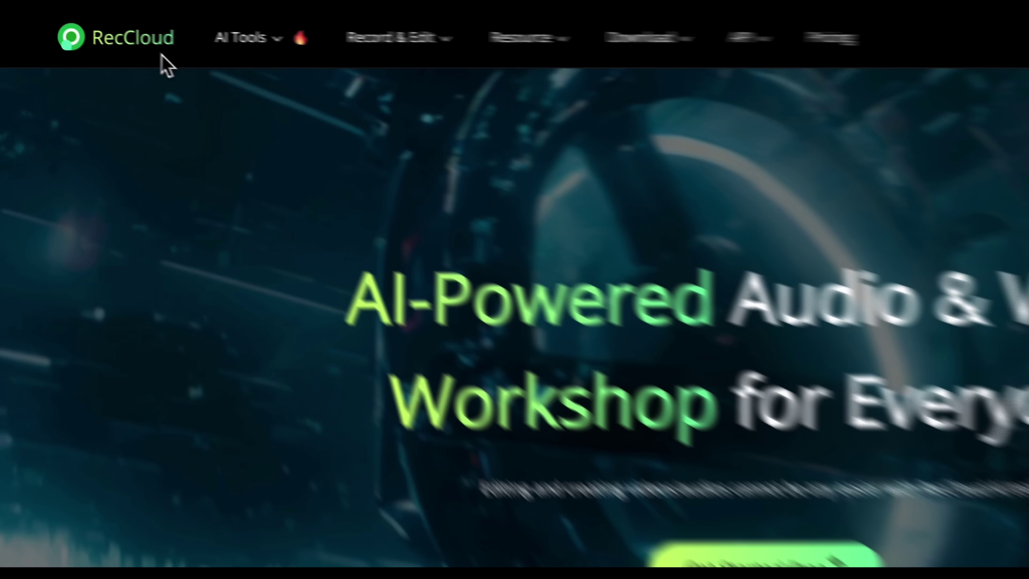
# Look through the AI toolkit sections on the RecCloud homepage, from AI Speech to Text to AI Video/Audio Summarization
pyautogui.scroll(-10, 332, 303)
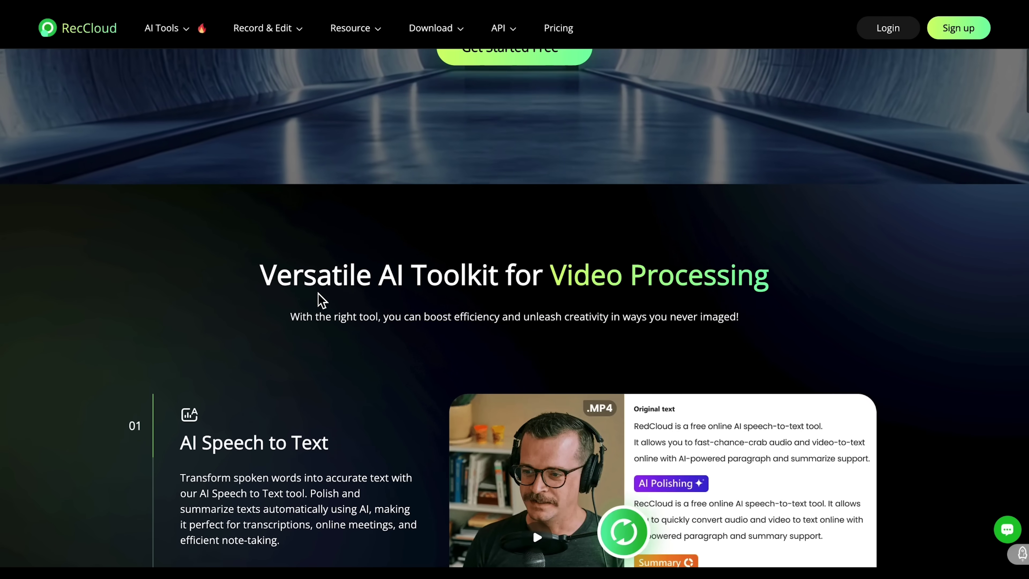
pyautogui.scroll(-1, 320, 300)
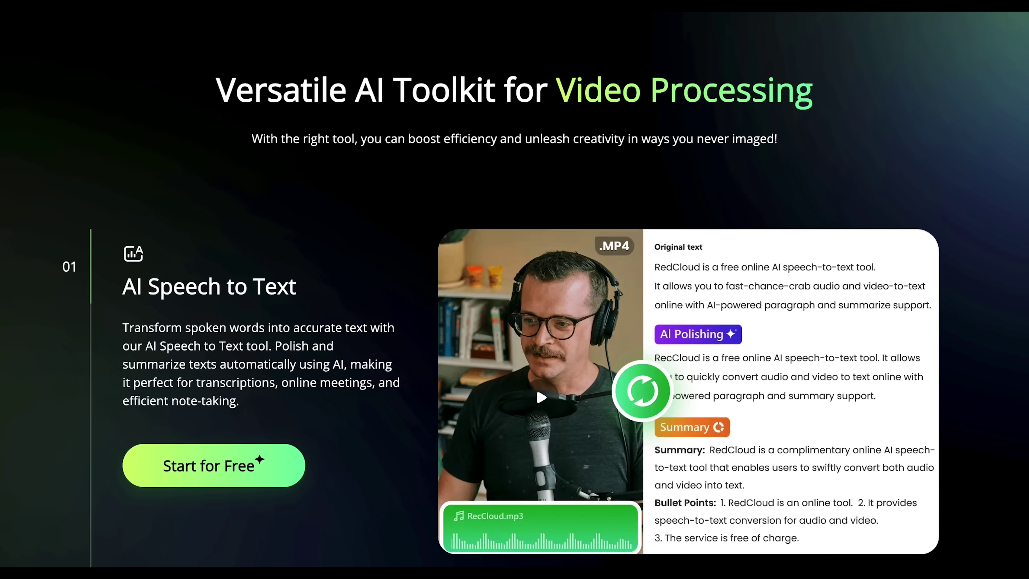
pyautogui.scroll(-5, 515, 290)
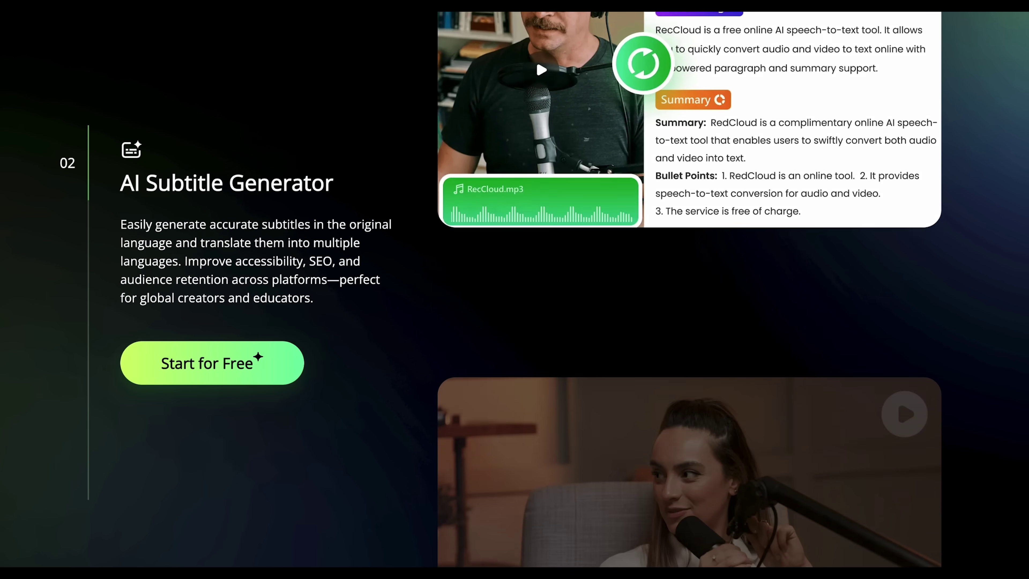
pyautogui.scroll(-12, 688, 289)
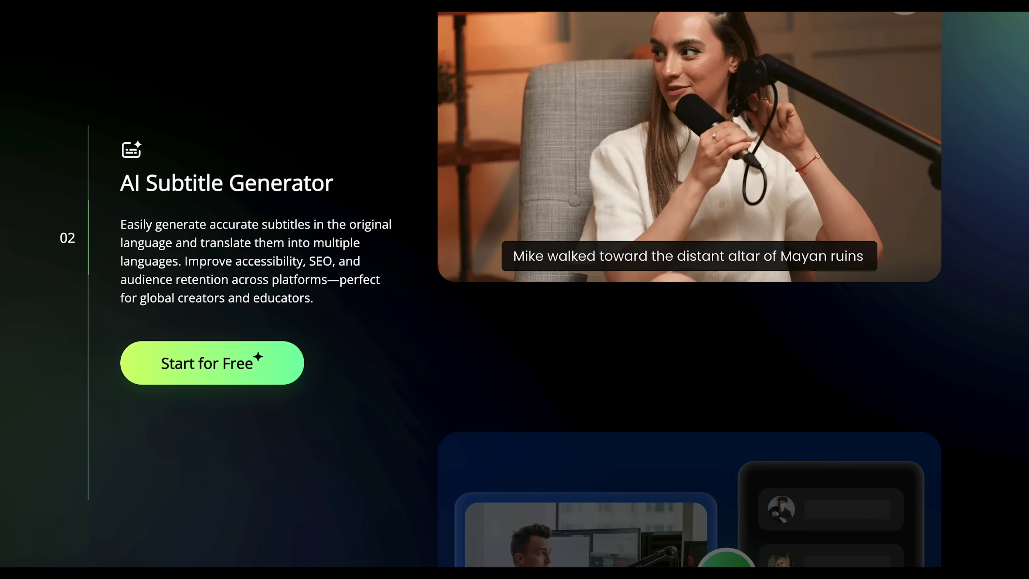
pyautogui.scroll(-12, 689, 289)
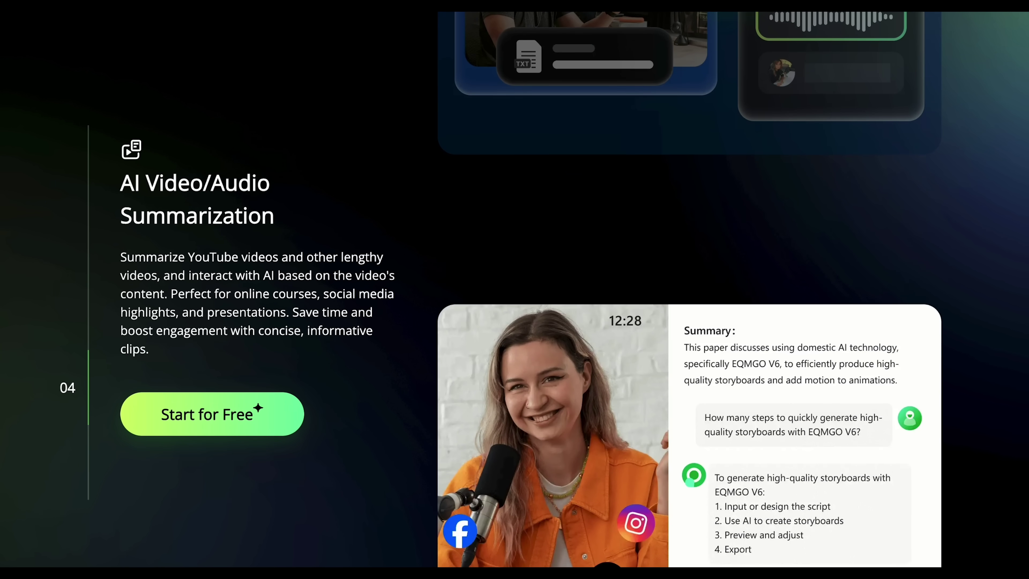
pyautogui.scroll(-5, 688, 289)
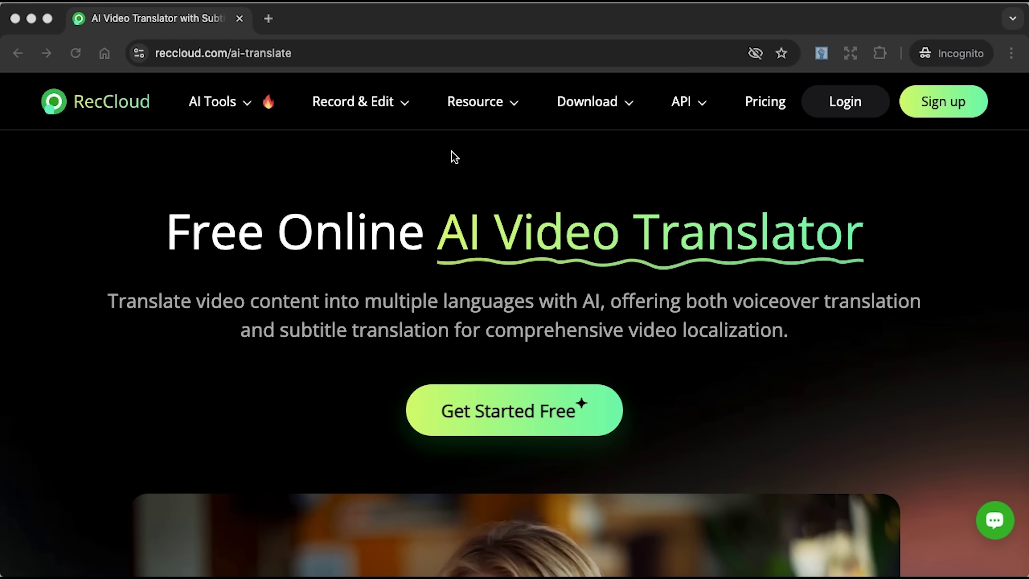
# Examine the AI Video Translator page's demo, supported languages, and its translation accuracy, voiceover, subtitle and proofreading features
pyautogui.scroll(-5, 494, 235)
pyautogui.scroll(-3, 472, 322)
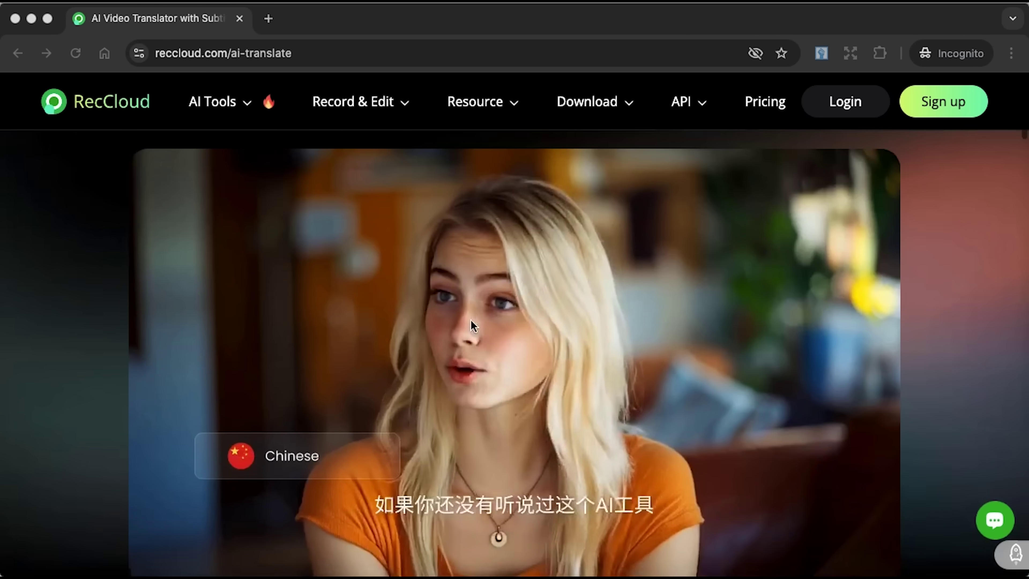
pyautogui.scroll(-10, 471, 320)
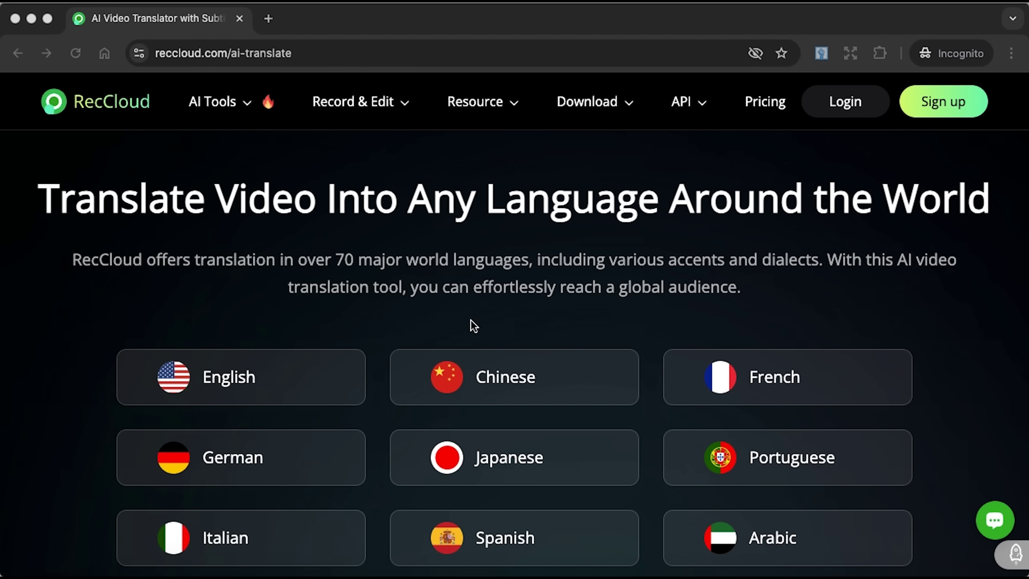
pyautogui.scroll(-7, 474, 326)
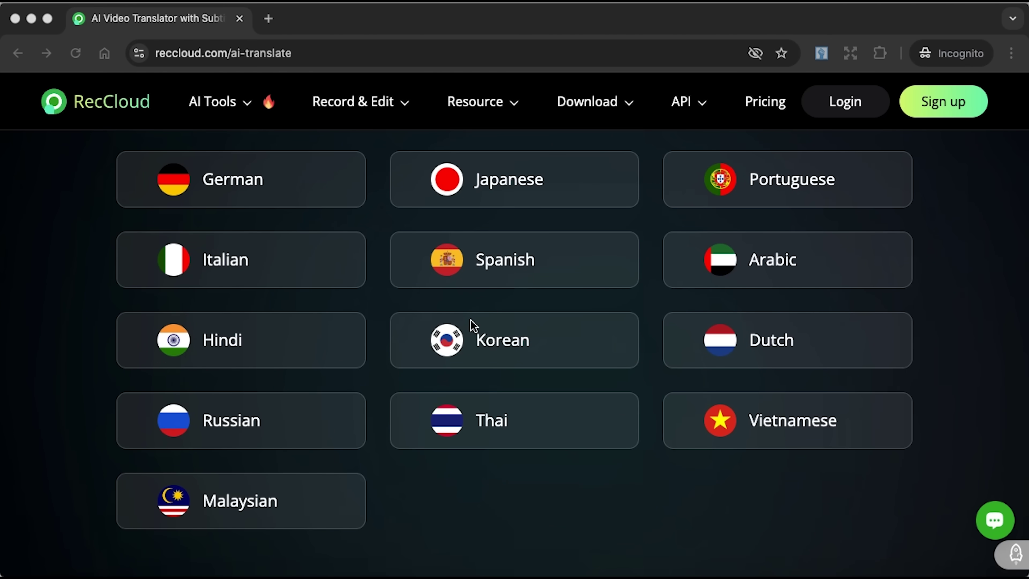
pyautogui.scroll(-13, 474, 325)
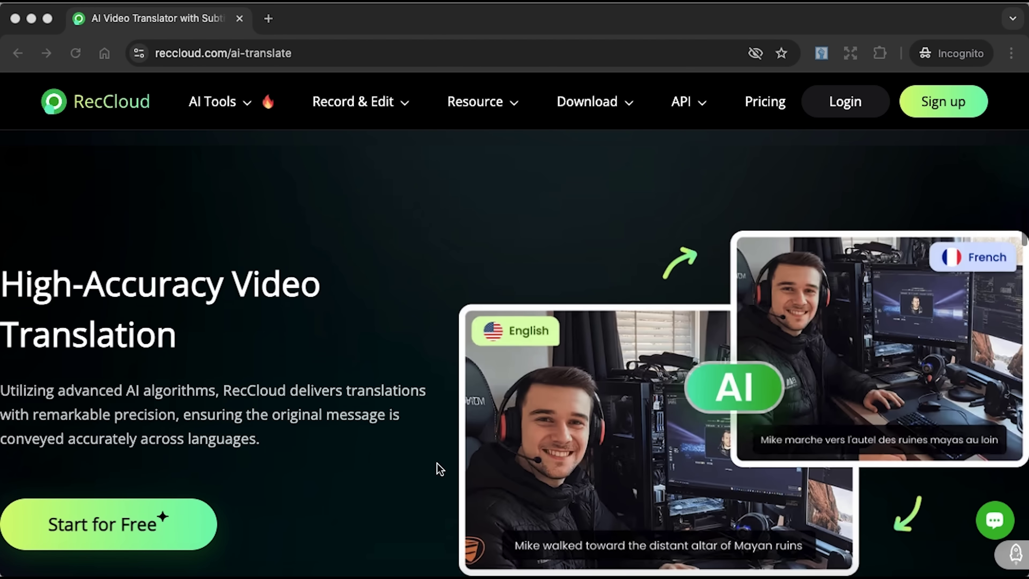
pyautogui.scroll(-3, 437, 481)
pyautogui.scroll(-7, 437, 480)
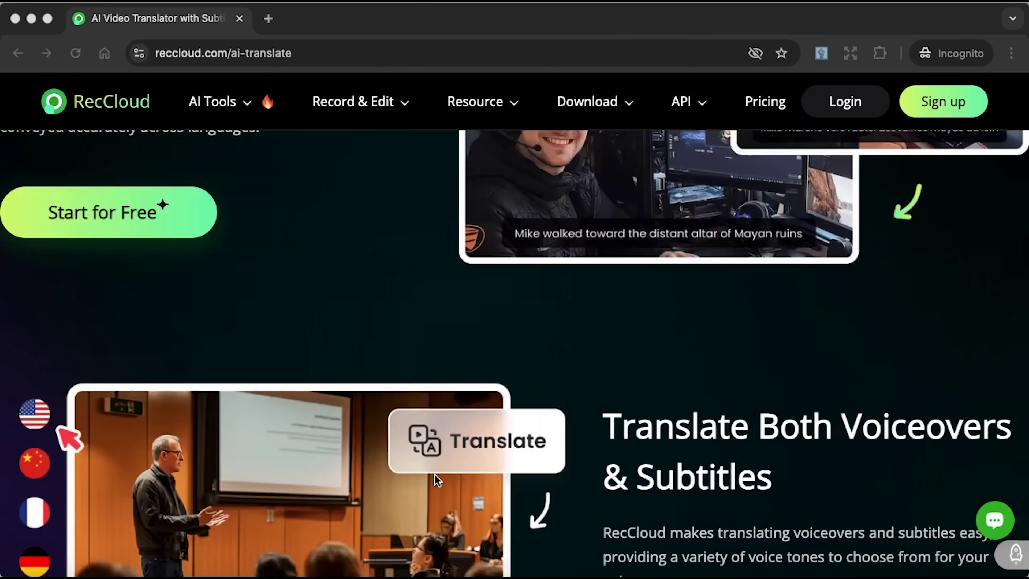
pyautogui.scroll(-3, 437, 480)
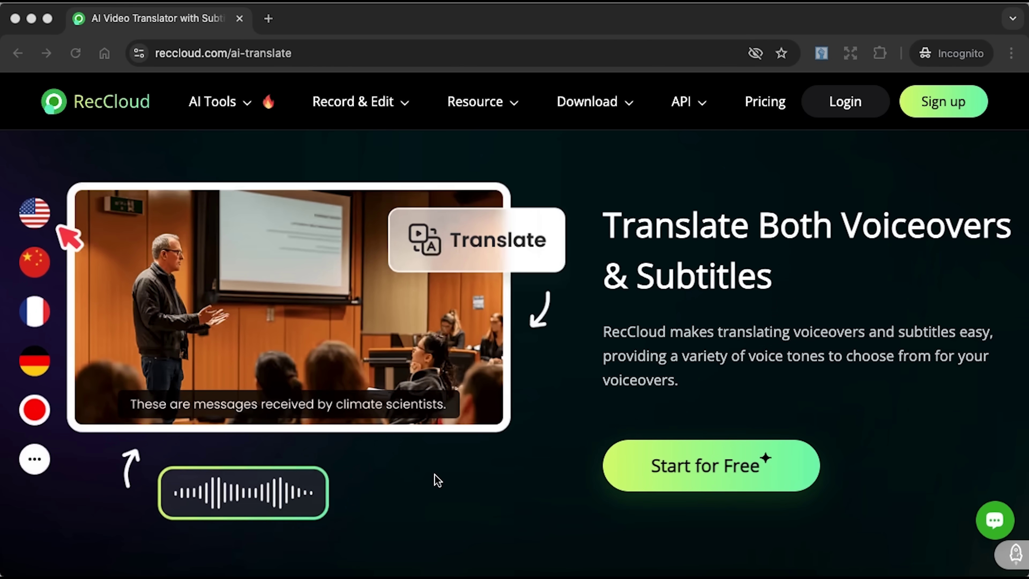
pyautogui.scroll(-12, 438, 480)
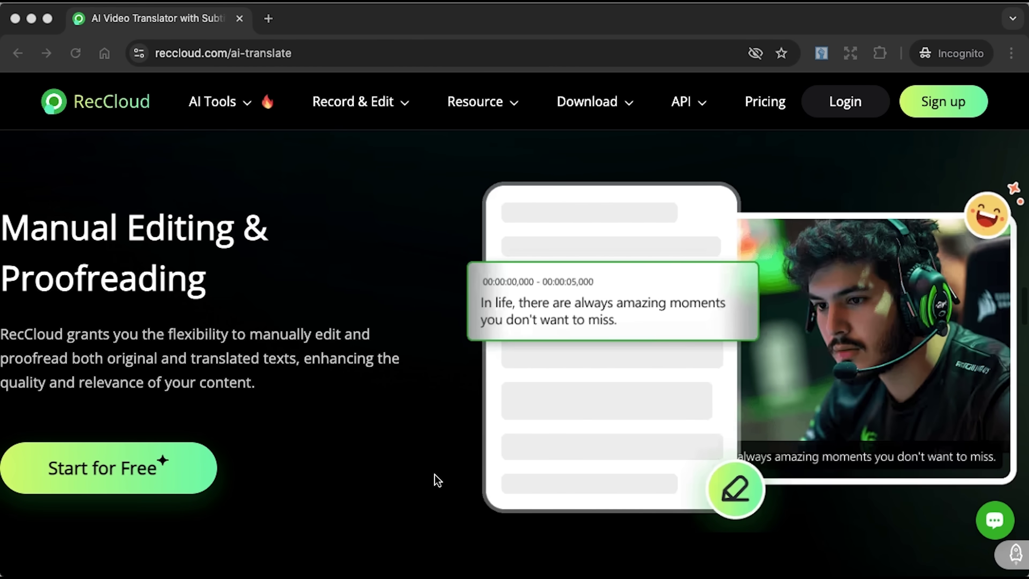
# Get started with the free AI Video Translator and log in with a Google account
pyautogui.scroll(20, 438, 480)
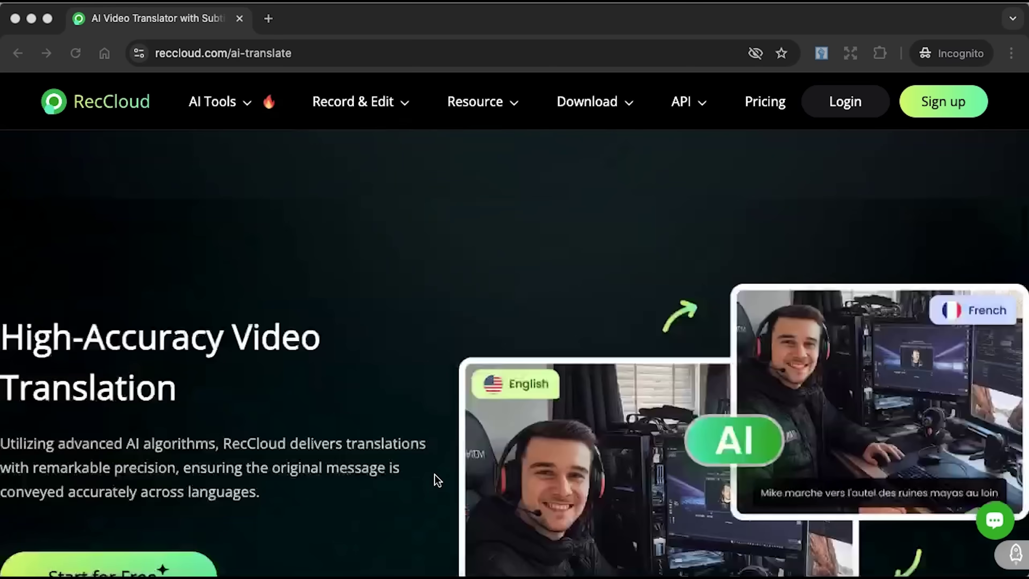
pyautogui.scroll(20, 437, 479)
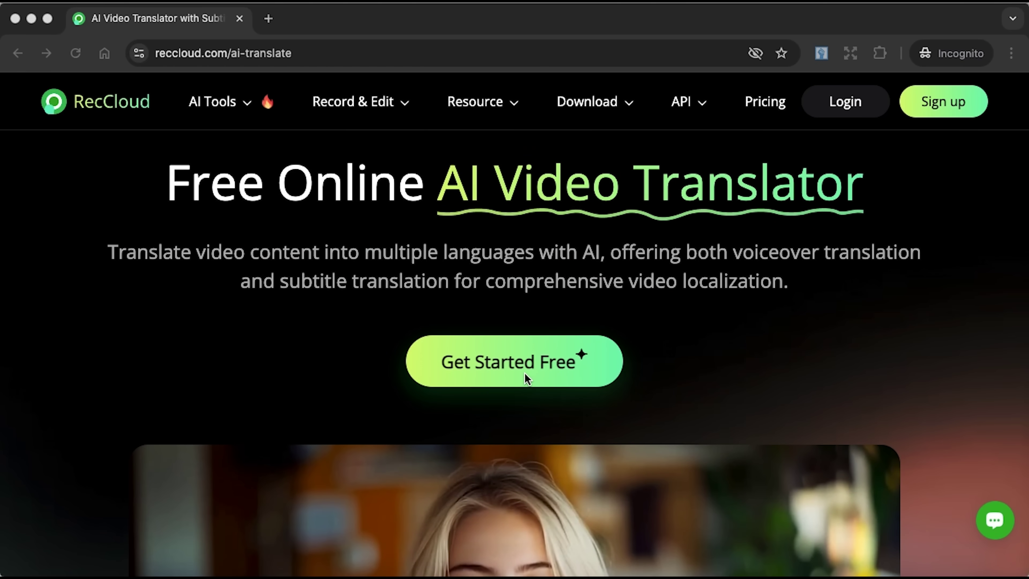
pyautogui.click(523, 368)
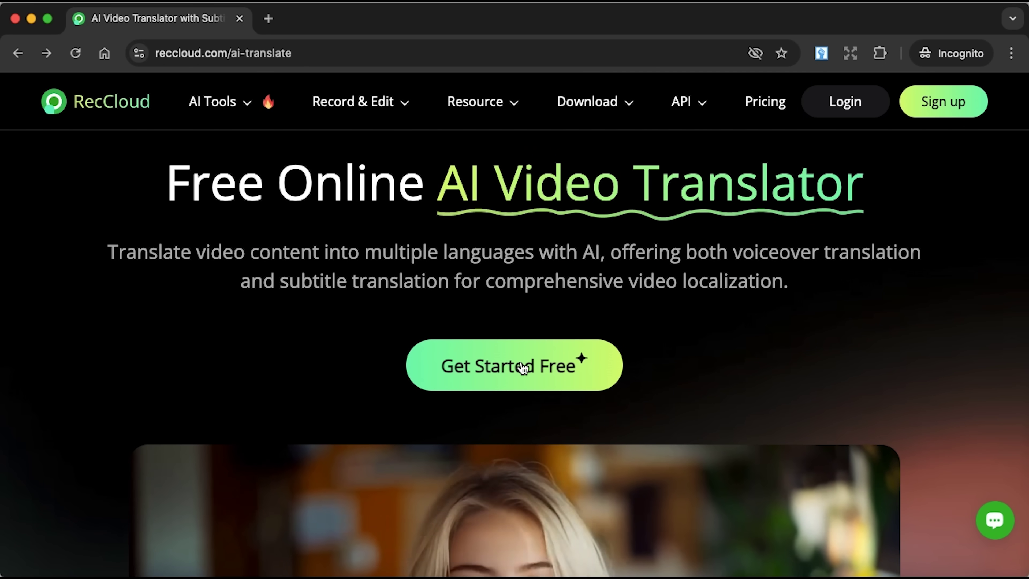
pyautogui.click(523, 368)
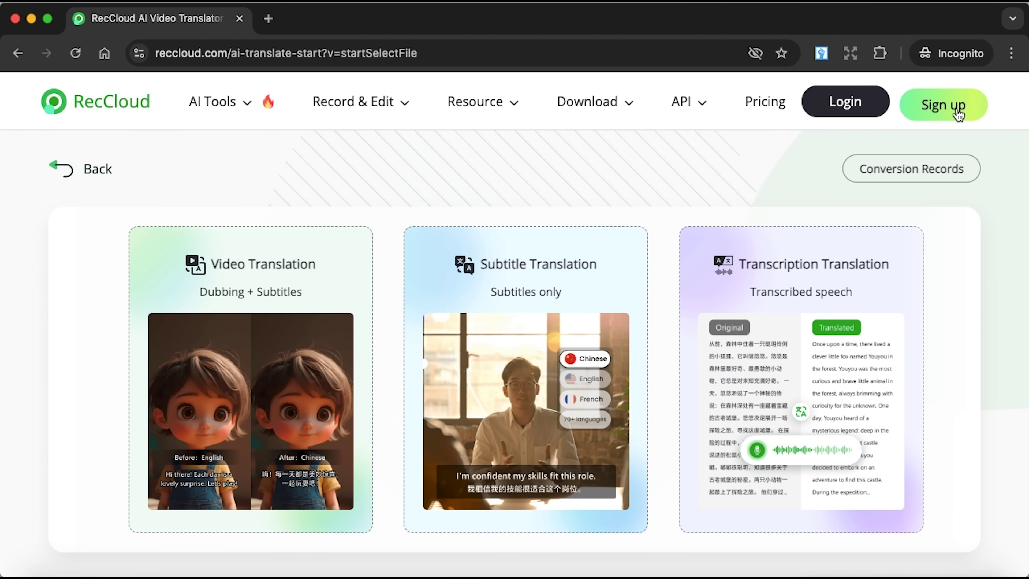
pyautogui.click(871, 106)
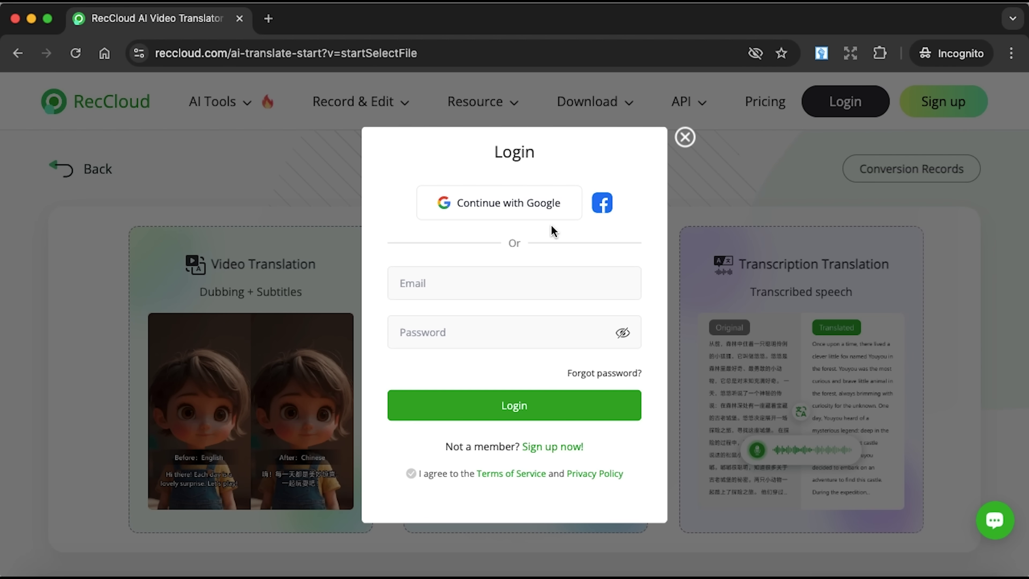
pyautogui.click(545, 212)
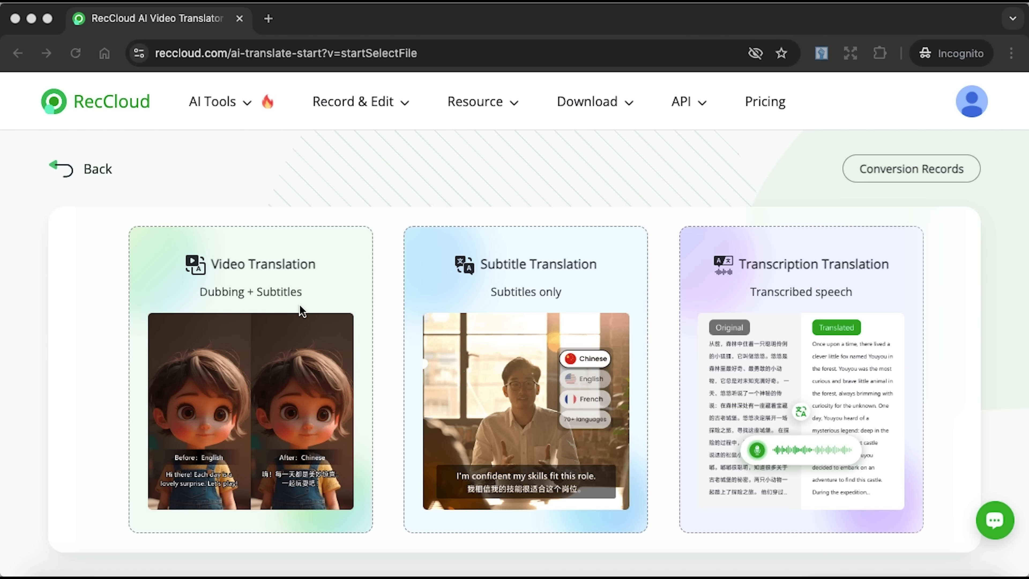
# Choose Video Translation with dubbing and subtitles, and set the original language to English and the target language to French
pyautogui.click(270, 388)
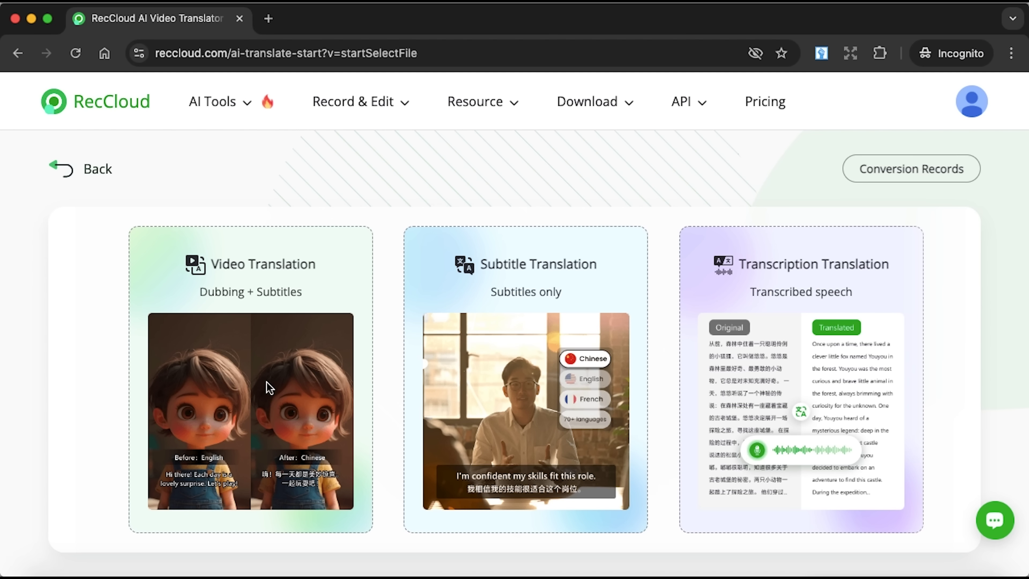
pyautogui.click(277, 369)
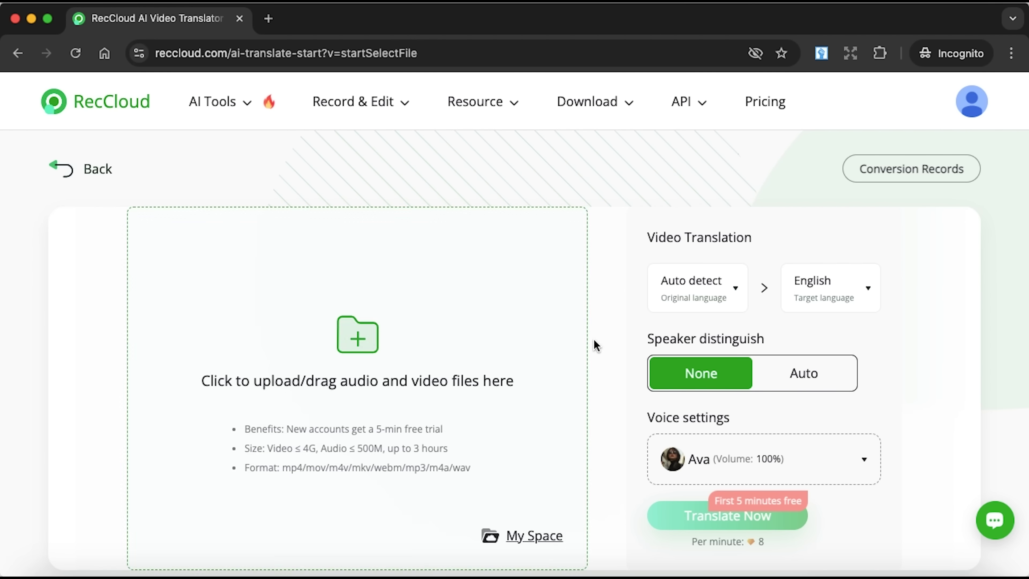
pyautogui.click(736, 291)
pyautogui.click(696, 379)
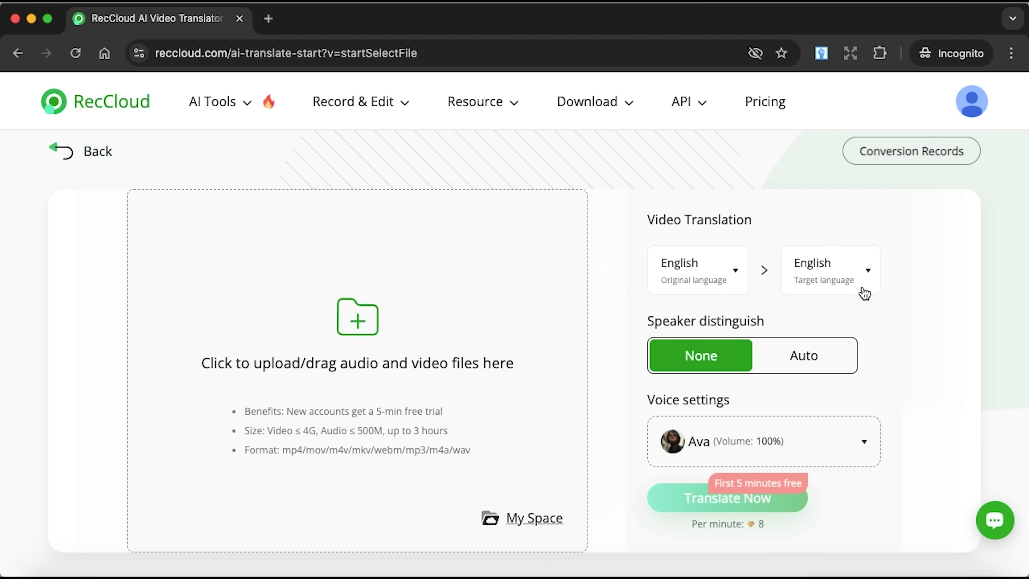
pyautogui.click(869, 272)
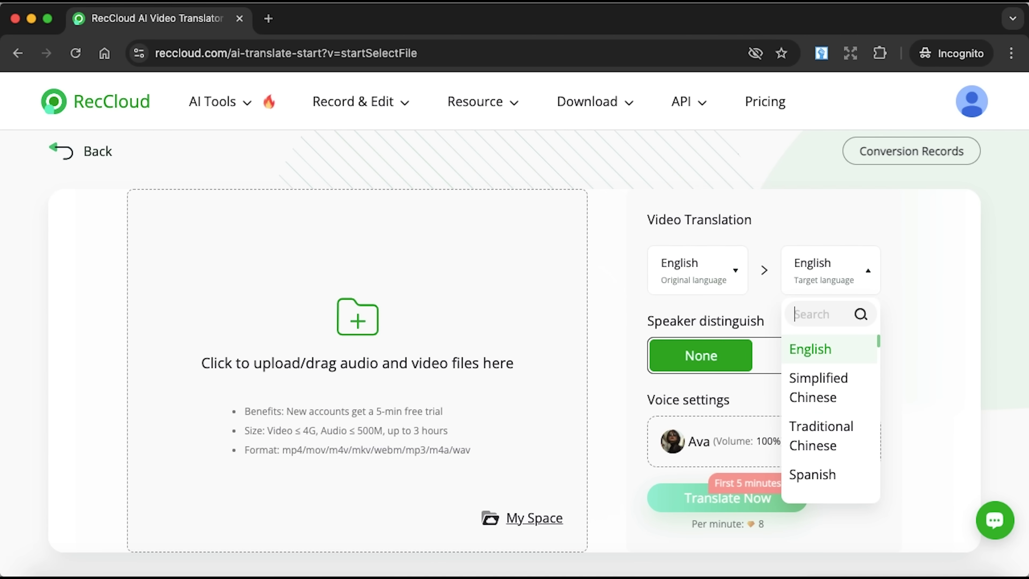
pyautogui.scroll(-3, 831, 398)
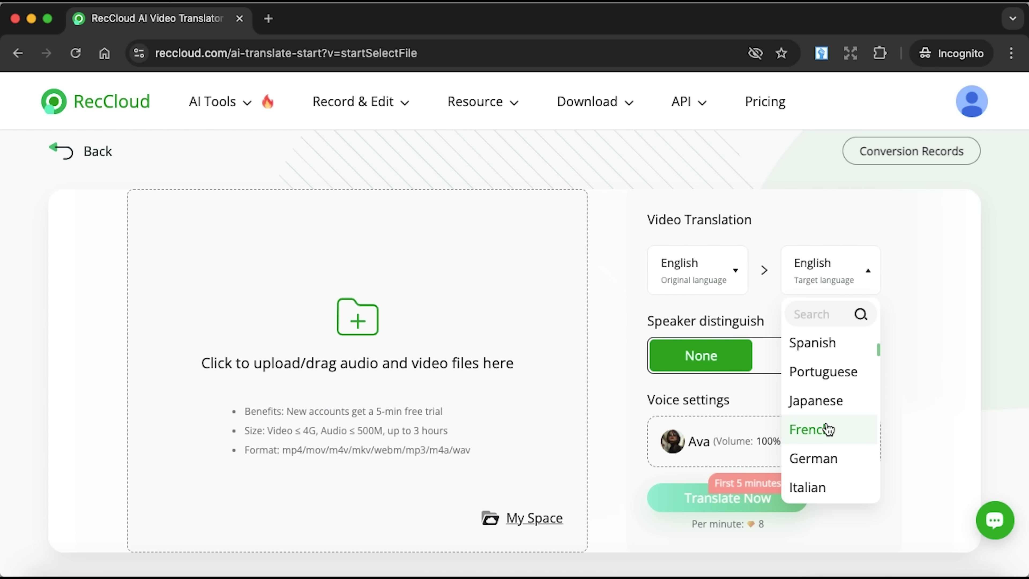
pyautogui.click(828, 429)
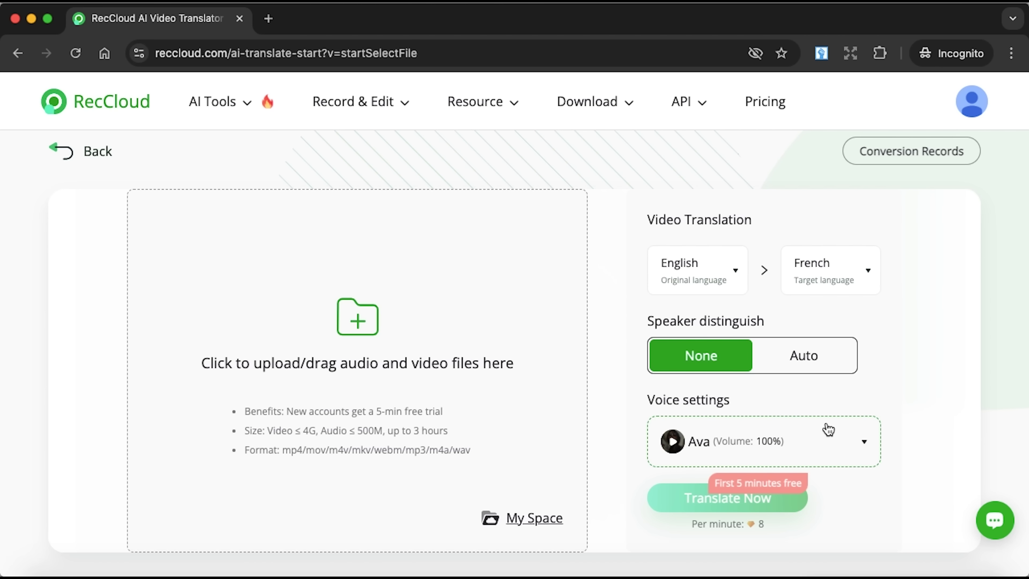
# Set the dubbing voice to Marie in the voice settings
pyautogui.click(863, 445)
pyautogui.scroll(1, 859, 364)
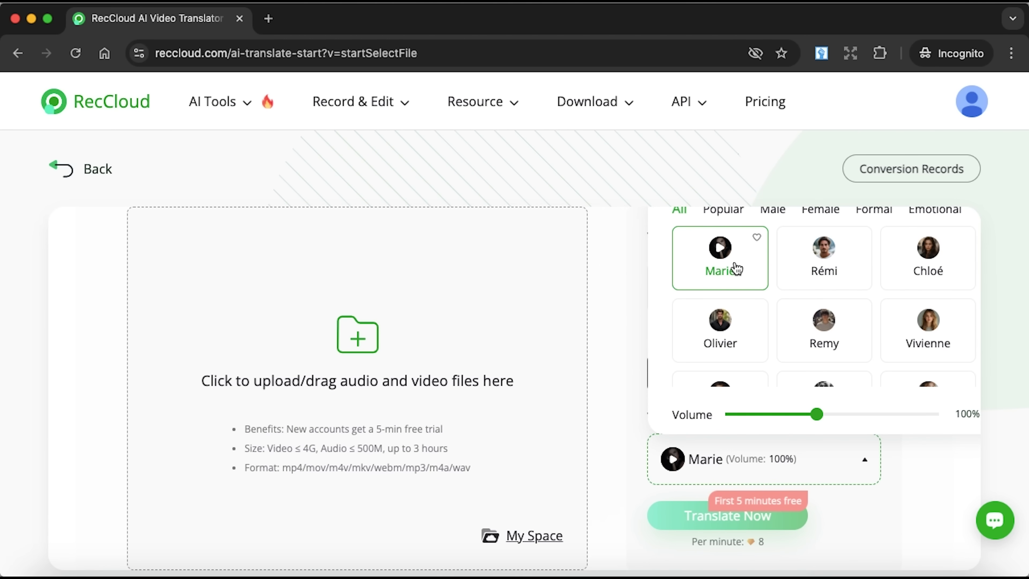
pyautogui.click(616, 314)
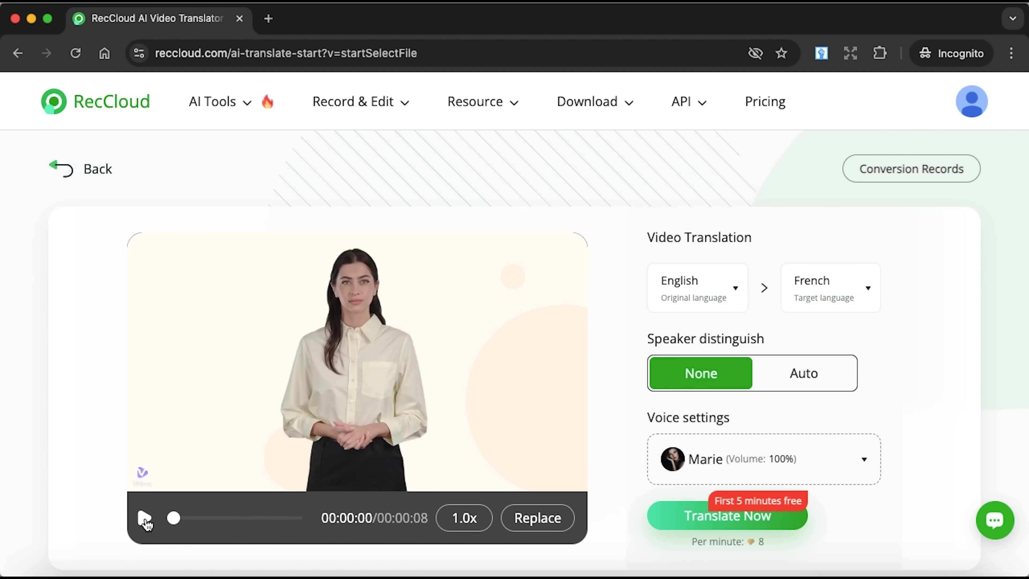
# Preview the uploaded source video and start translating it
pyautogui.click(144, 519)
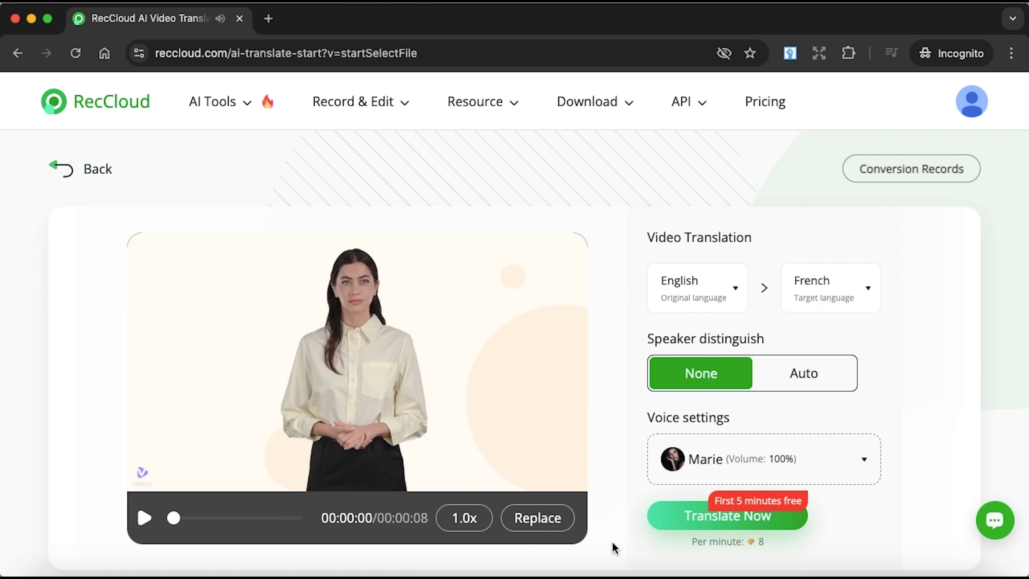
pyautogui.click(696, 519)
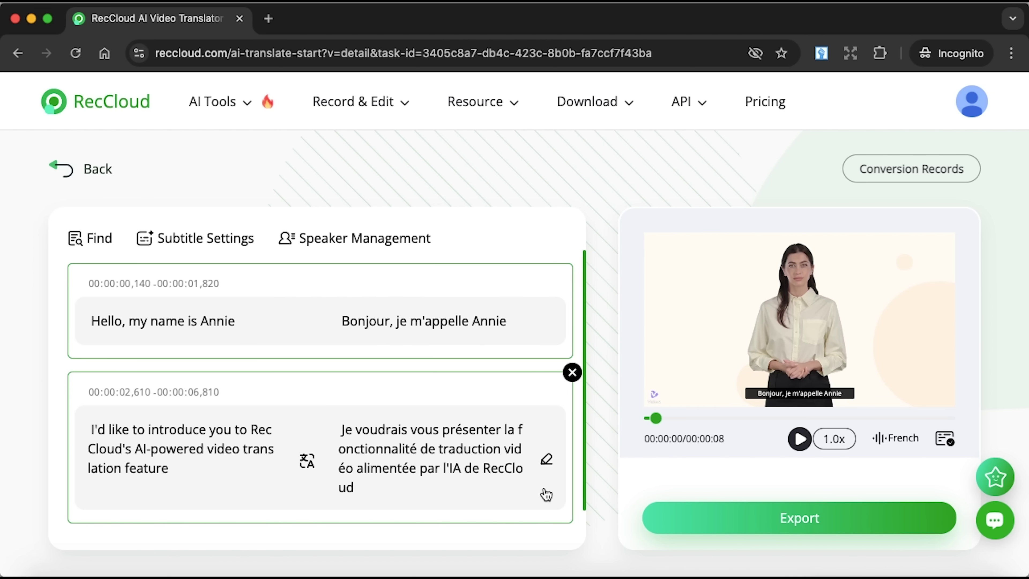
# Play the translated French video at normal speed and replay it at 0.75x
pyautogui.click(800, 440)
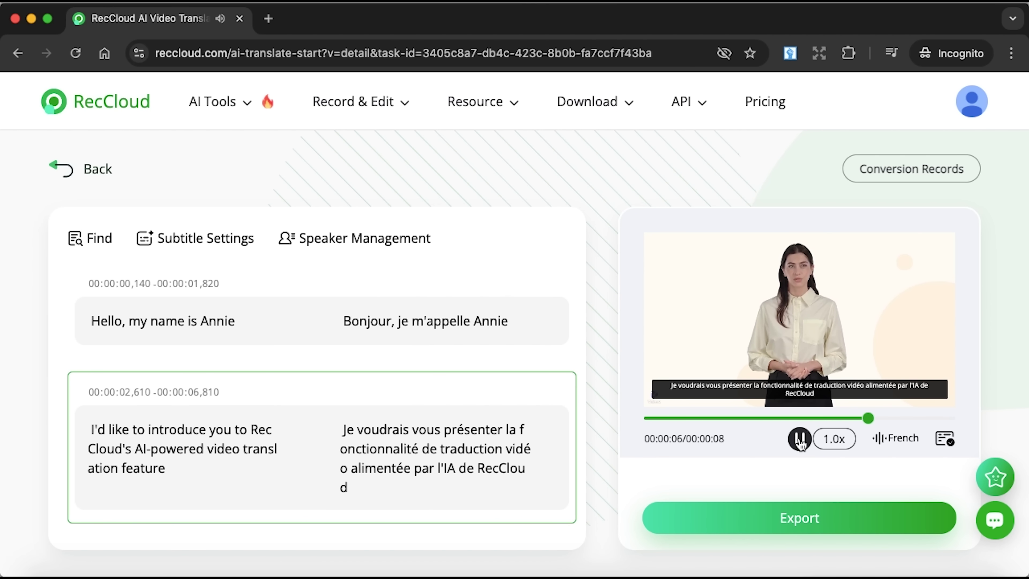
pyautogui.click(842, 442)
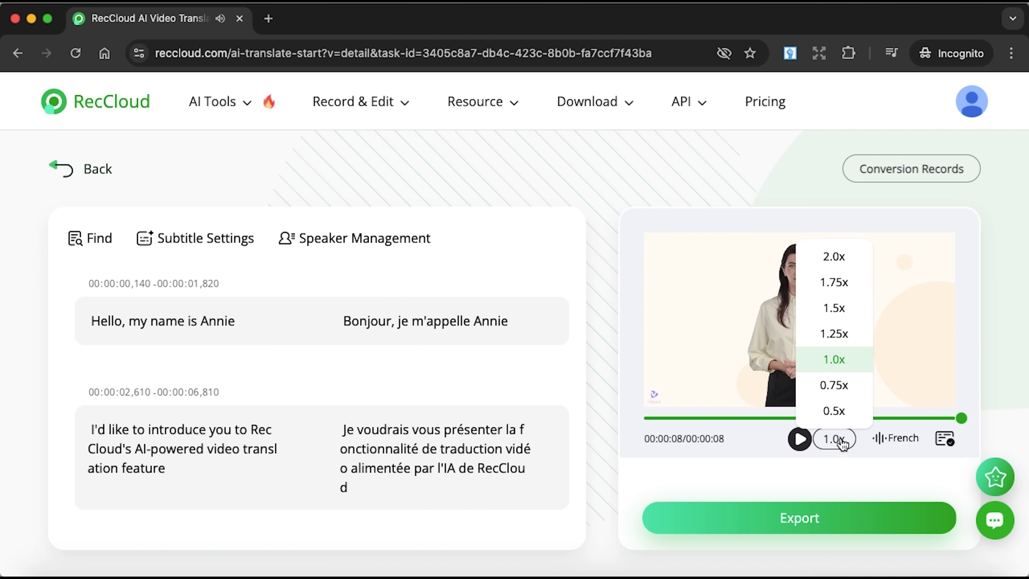
pyautogui.click(842, 386)
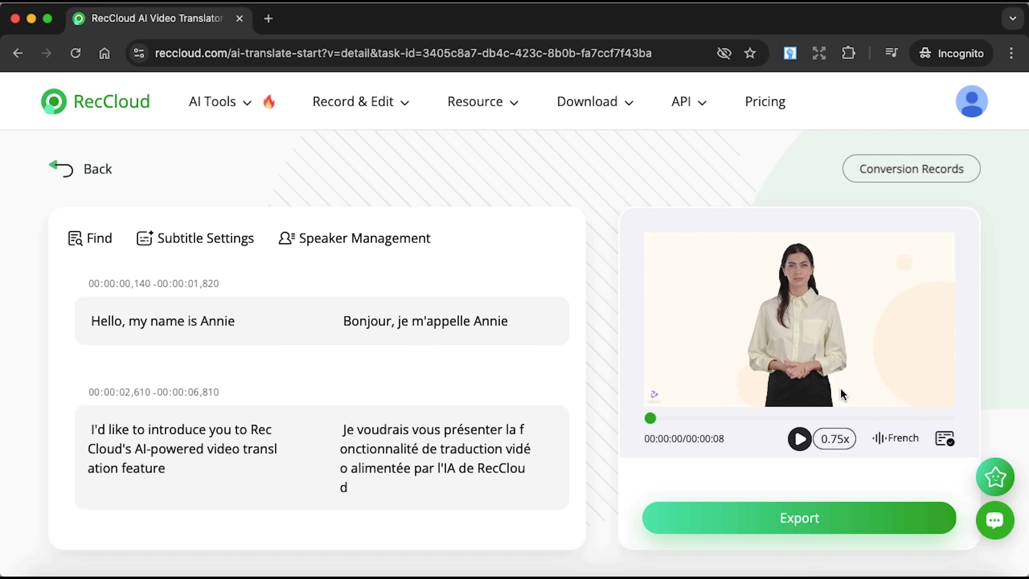
pyautogui.click(800, 440)
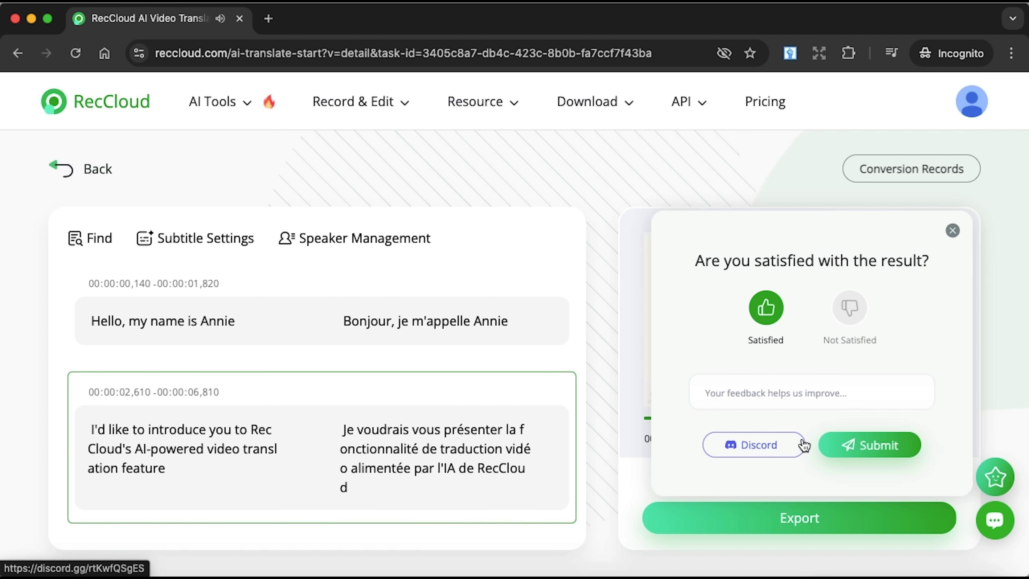
# Dismiss the satisfaction survey and export the translated French video with French subtitles as an MP4, saved as UntitledVideo_fr in Downloads
pyautogui.click(833, 405)
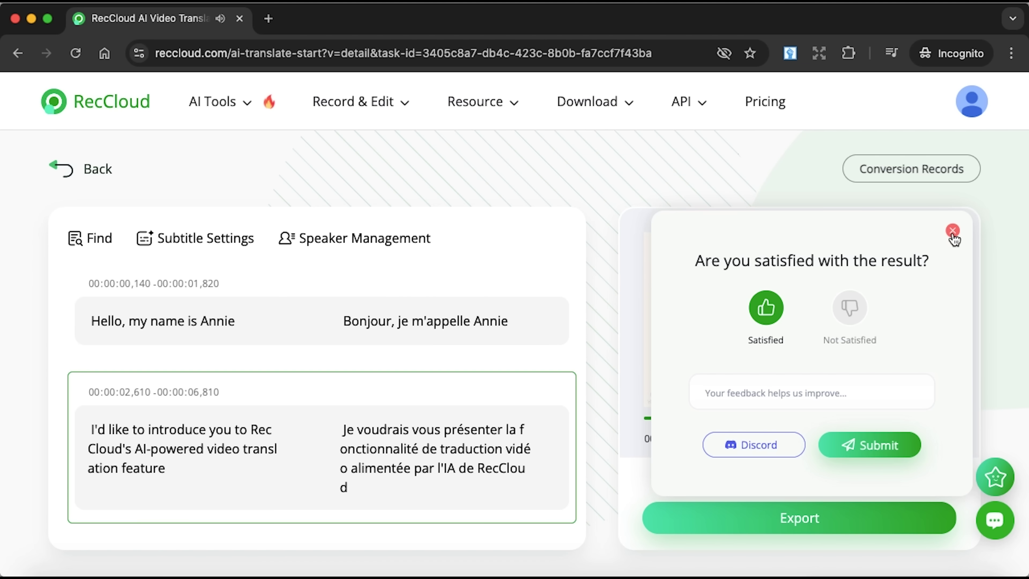
pyautogui.click(953, 232)
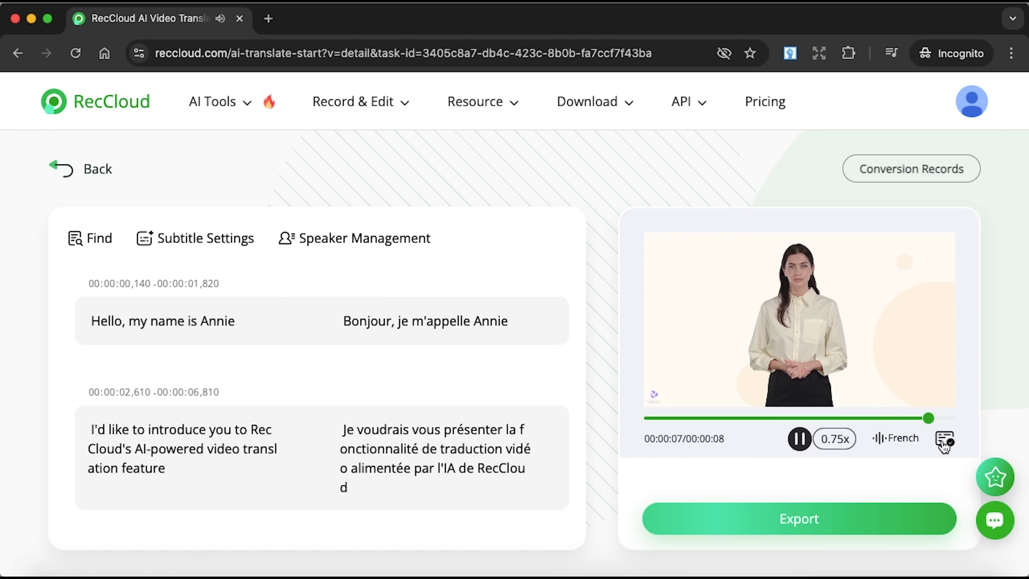
pyautogui.click(872, 530)
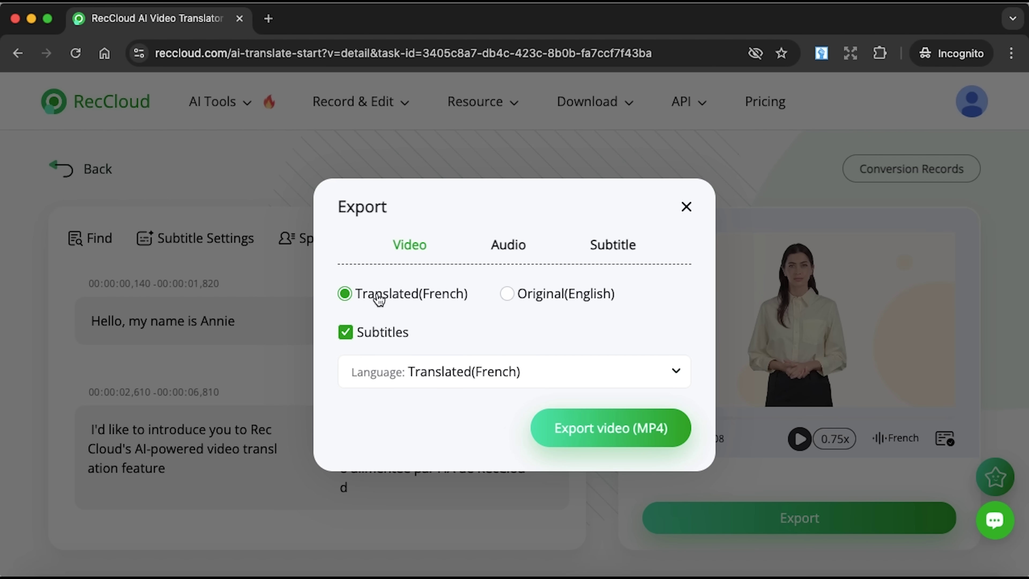
pyautogui.click(552, 430)
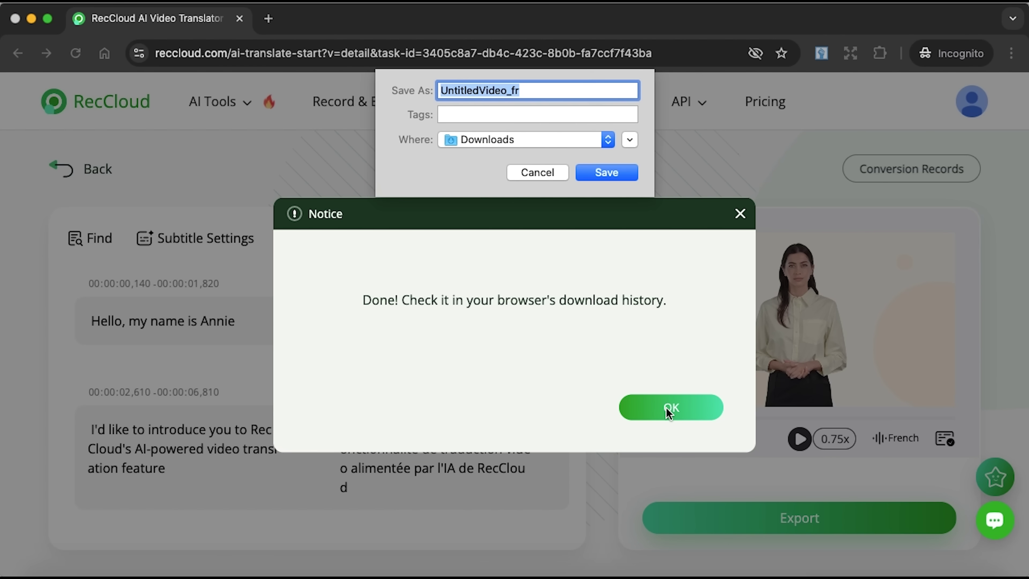
pyautogui.click(594, 175)
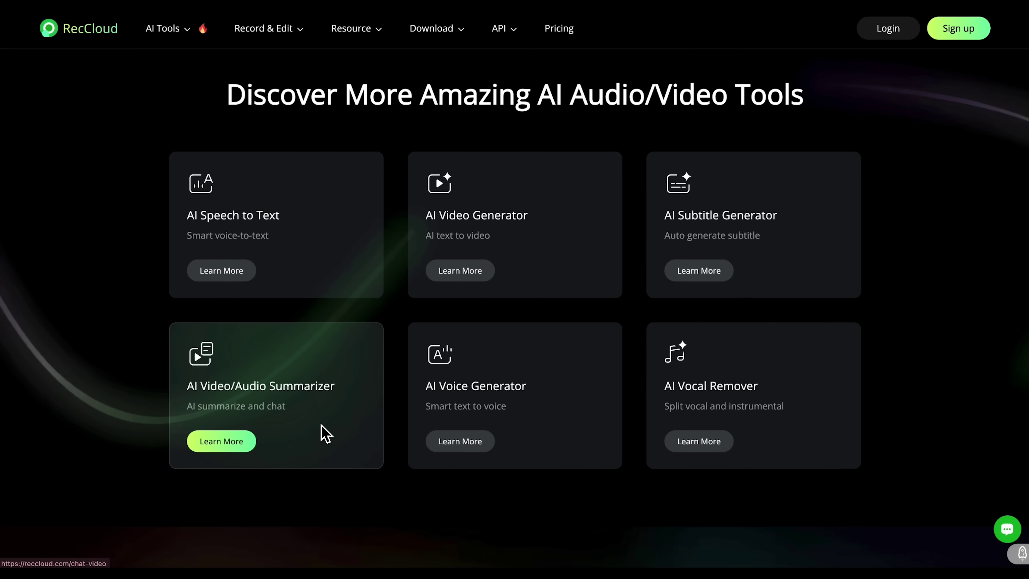
pyautogui.scroll(-5, 508, 436)
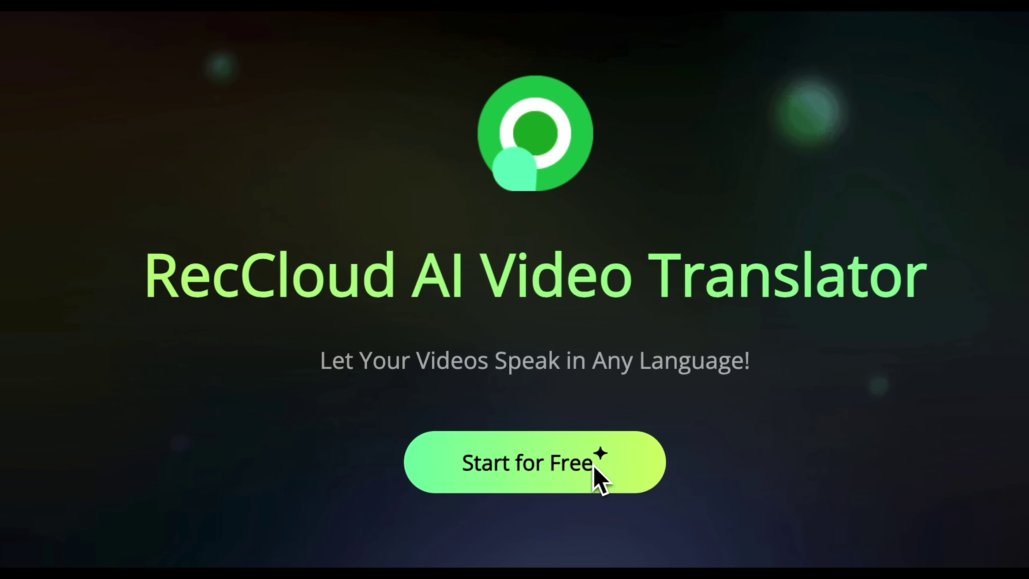